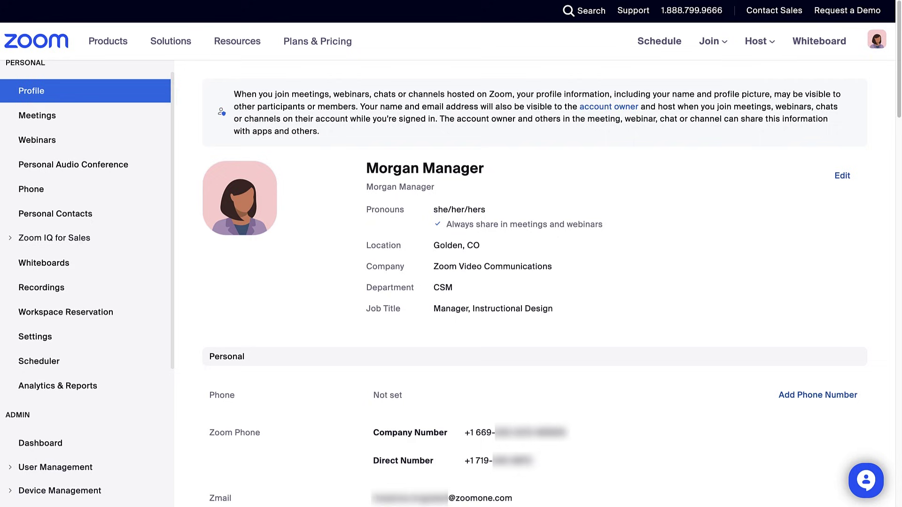
In the advanced in-meeting settings, allow breakout rooms to broadcast voice and hosts to view participants' activity statuses, and save.
{"action": "left_click", "coordinate": [35, 337]}
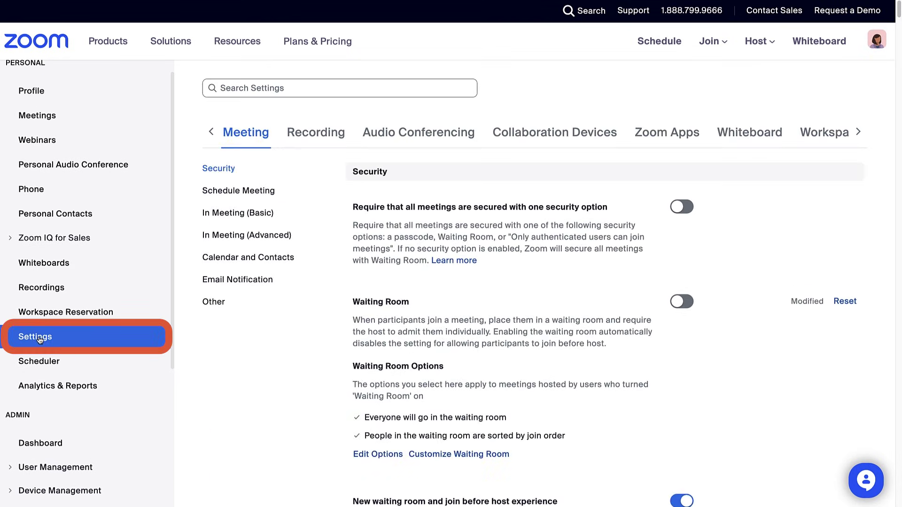
{"action": "left_click", "coordinate": [240, 236]}
{"action": "scroll", "coordinate": [240, 238], "scroll_direction": "down", "scroll_amount": 10}
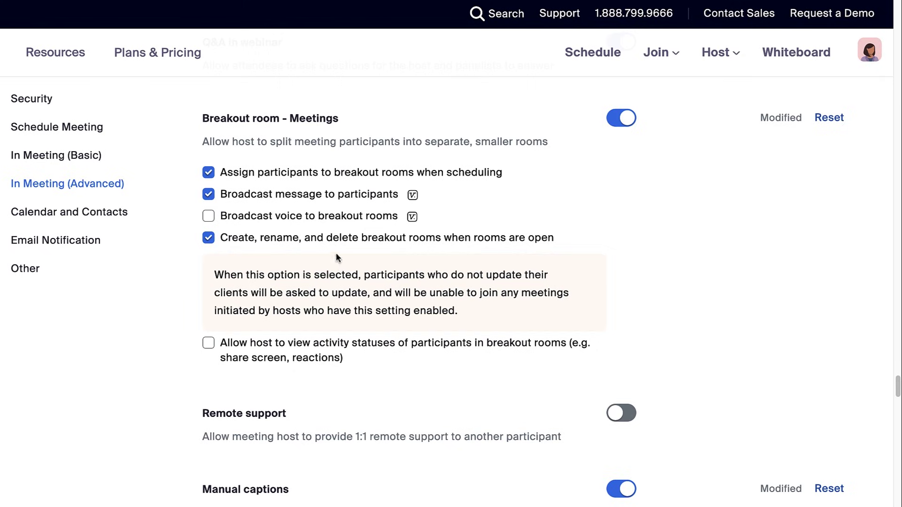
{"action": "left_click", "coordinate": [209, 216]}
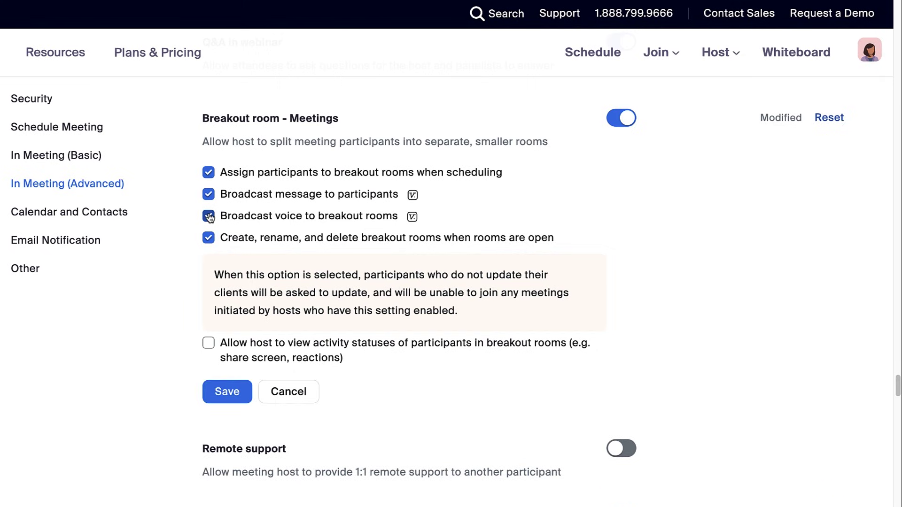
{"action": "left_click", "coordinate": [210, 345]}
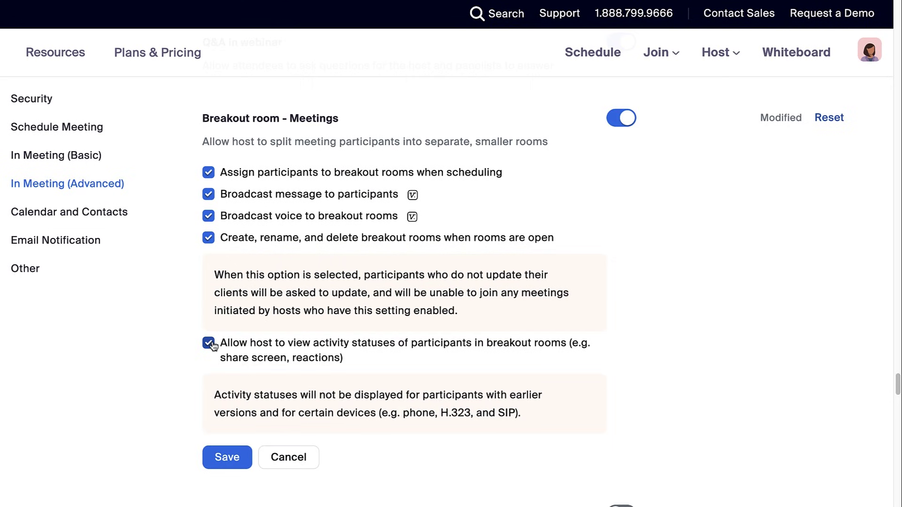
{"action": "left_click", "coordinate": [225, 455]}
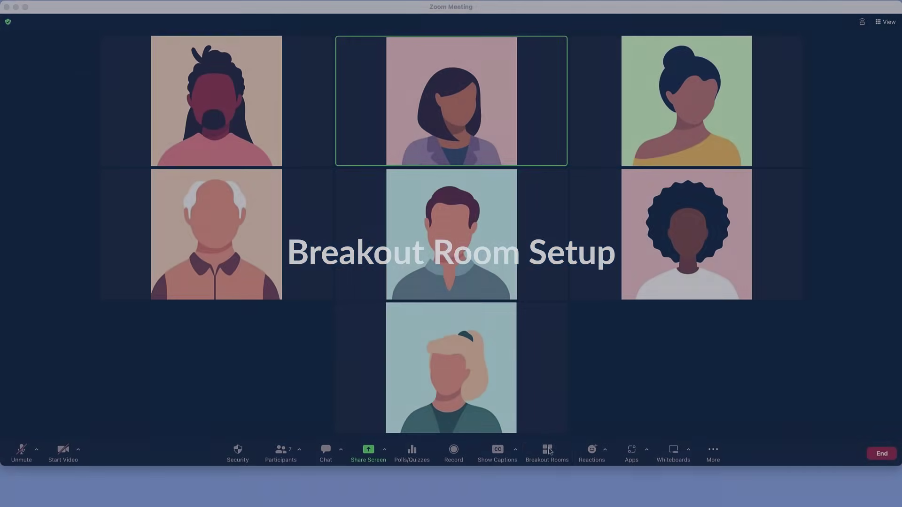
Set up 3 breakout rooms in the meeting and try the Assign manually and Let participants choose room options.
{"action": "left_click", "coordinate": [548, 450]}
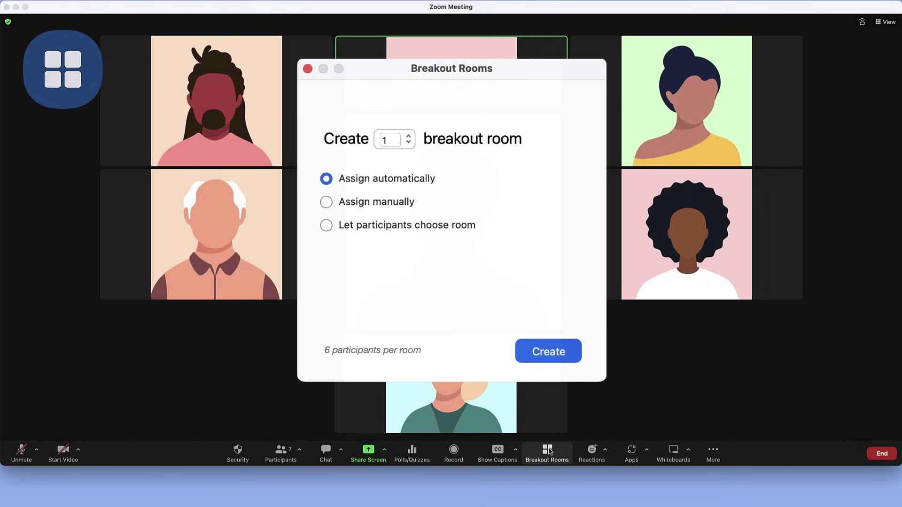
{"action": "left_click", "coordinate": [409, 136]}
{"action": "left_click", "coordinate": [409, 136]}
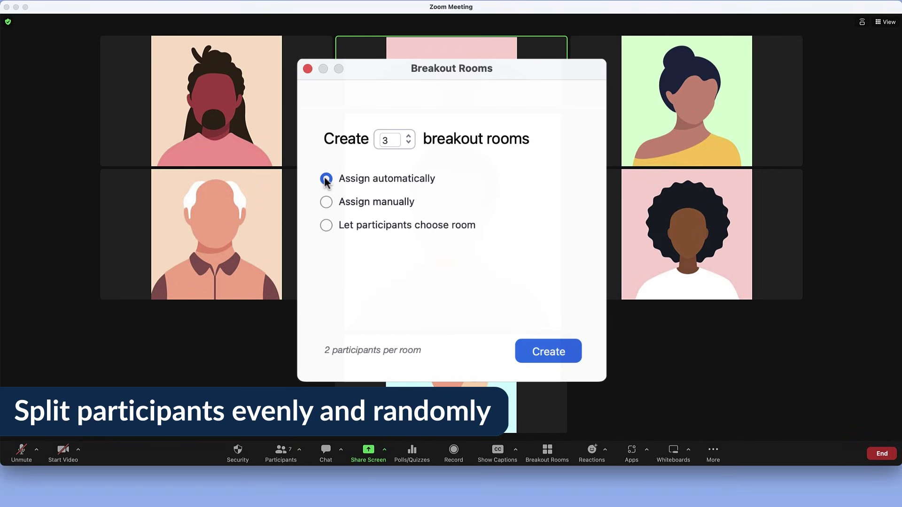
{"action": "left_click", "coordinate": [326, 203]}
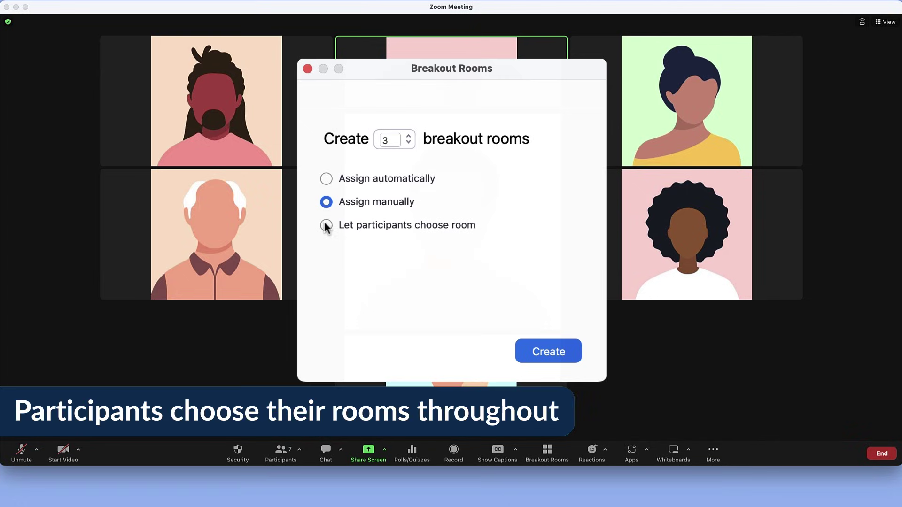
{"action": "left_click", "coordinate": [326, 226]}
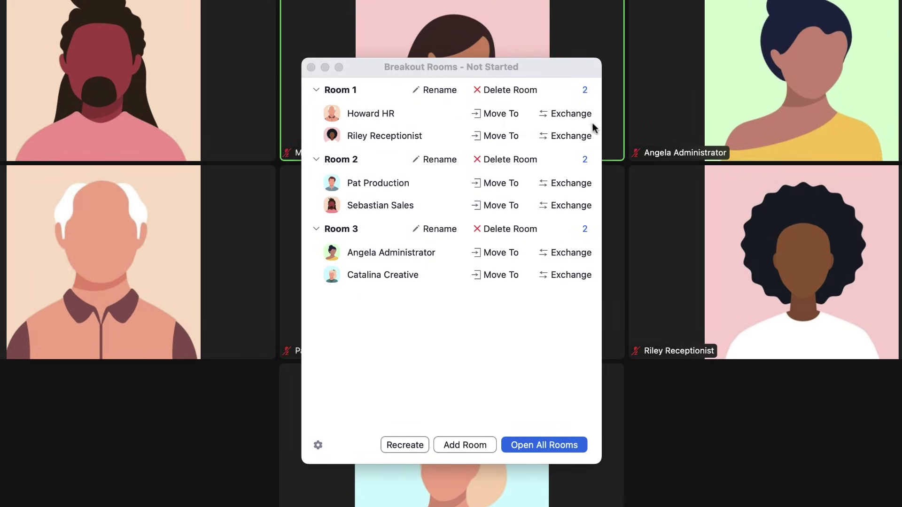
Exchange Room 1's first participant with Room 3's first participant, and rename Room 2 as "Team Awesome!".
{"action": "left_click", "coordinate": [568, 118]}
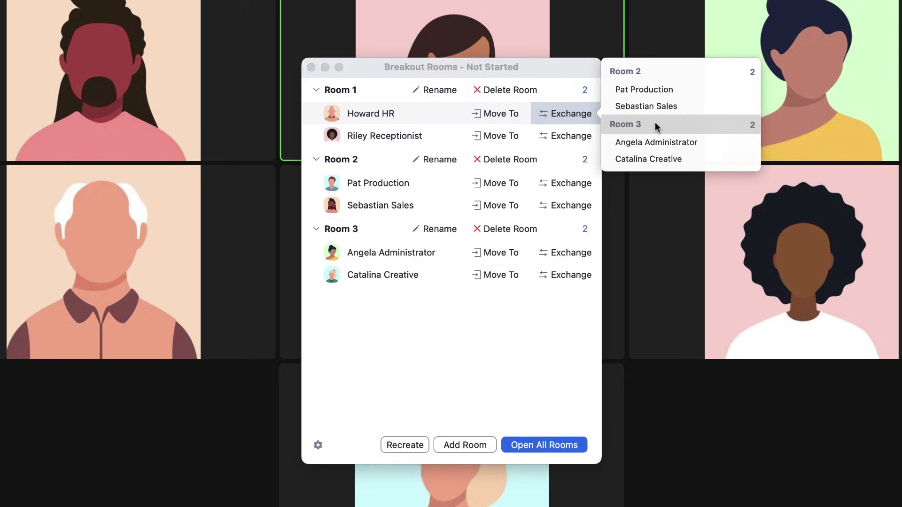
{"action": "left_click", "coordinate": [656, 141]}
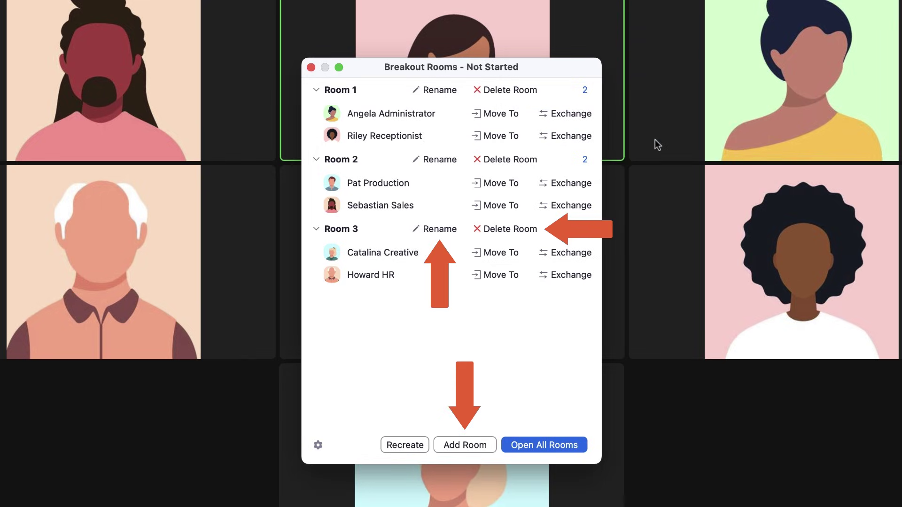
{"action": "left_click", "coordinate": [446, 159]}
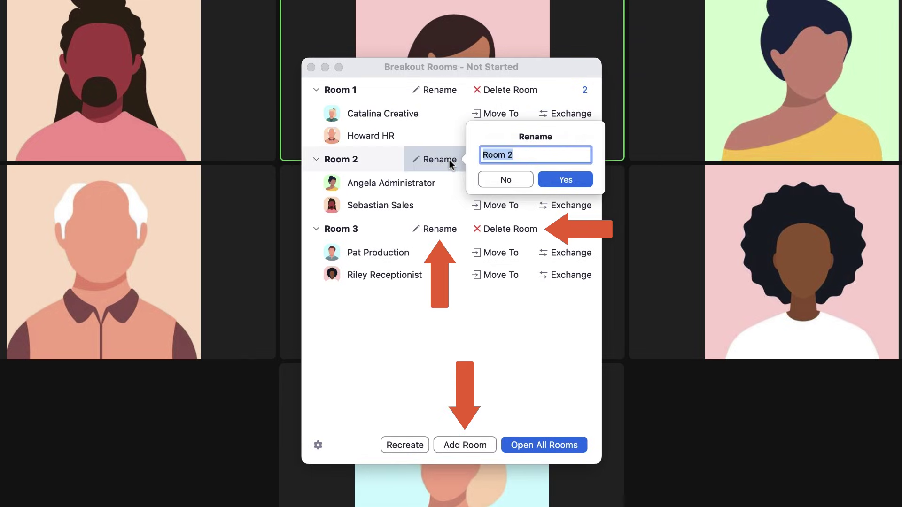
{"action": "type", "text": "Team Awesome!"}
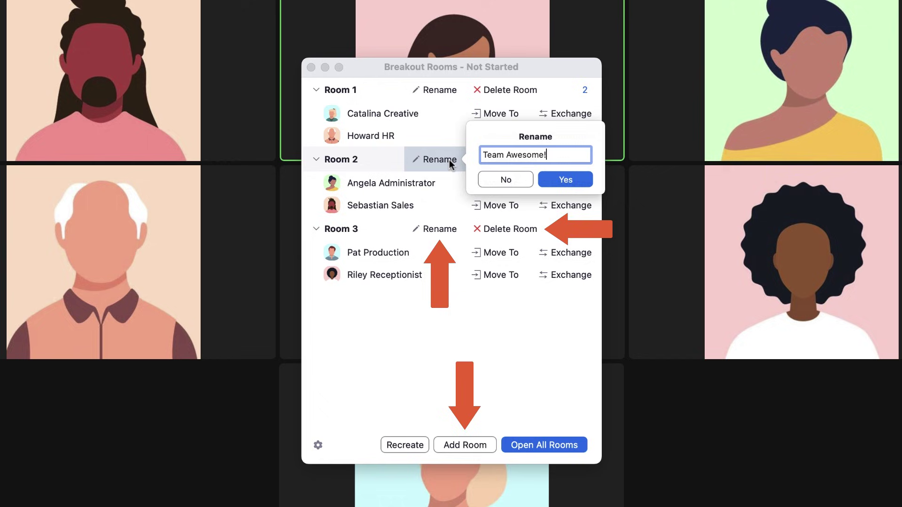
{"action": "left_click", "coordinate": [568, 180]}
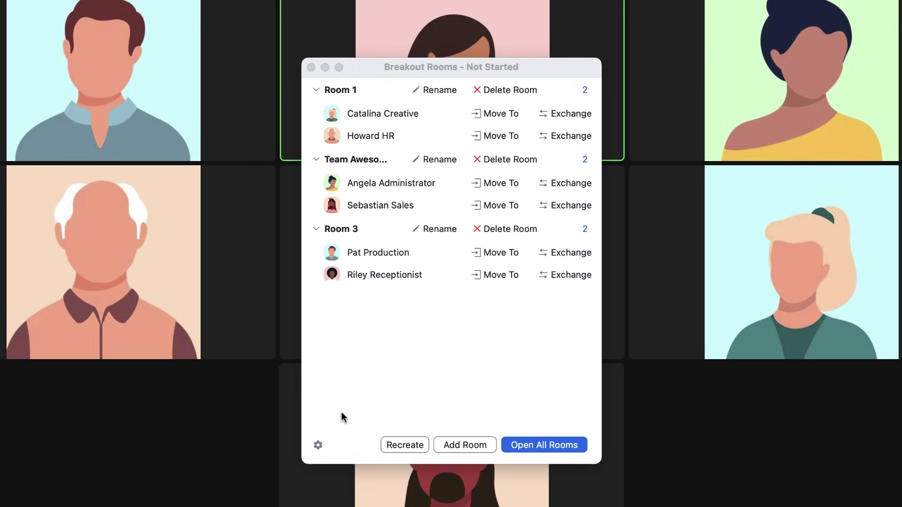
Set the breakout rooms to auto close after 10 minutes and enable the countdown after closing.
{"action": "left_click", "coordinate": [319, 445]}
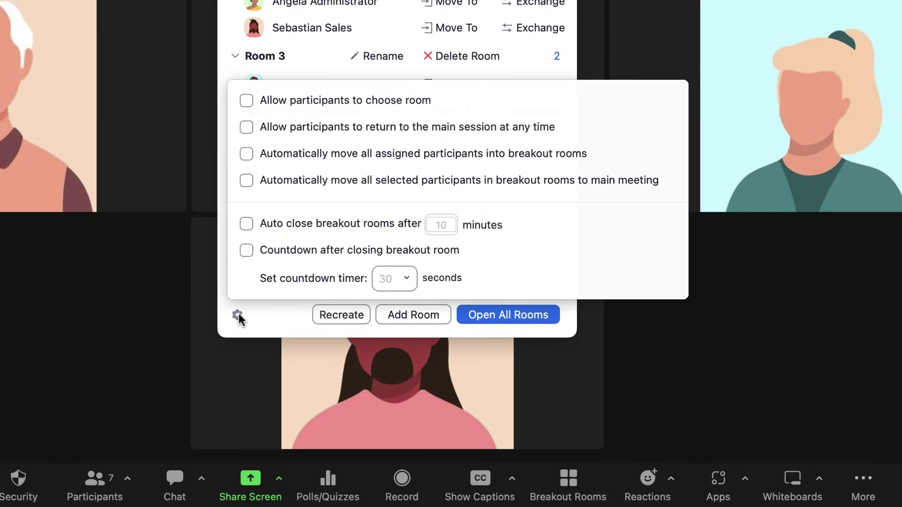
{"action": "left_click", "coordinate": [245, 225]}
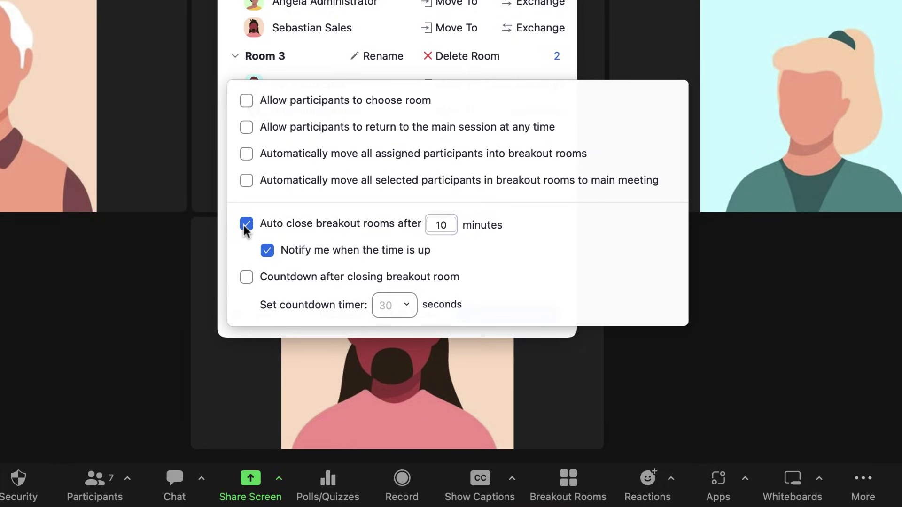
{"action": "left_click", "coordinate": [245, 278]}
{"action": "left_click", "coordinate": [241, 332]}
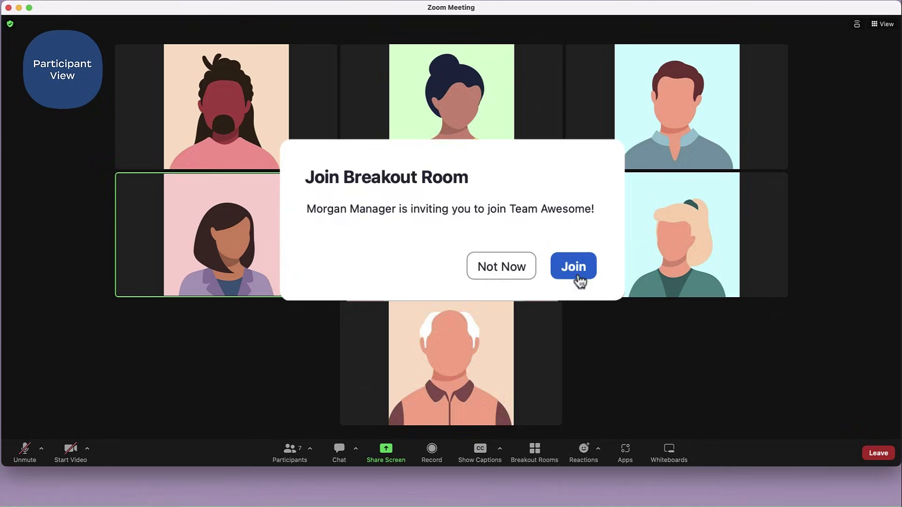
Join the Team Awesome! breakout room as a participant and switch the microphone and the video on and off again.
{"action": "left_click", "coordinate": [579, 279]}
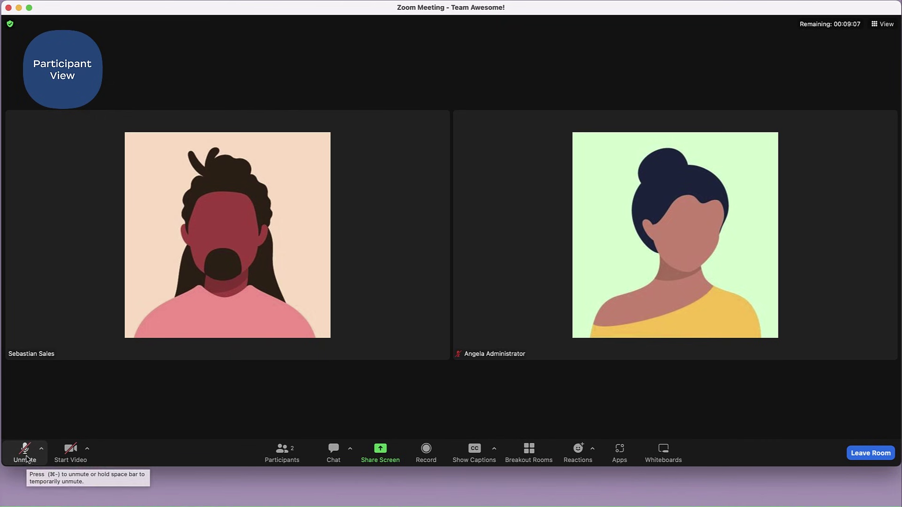
{"action": "left_click", "coordinate": [26, 455]}
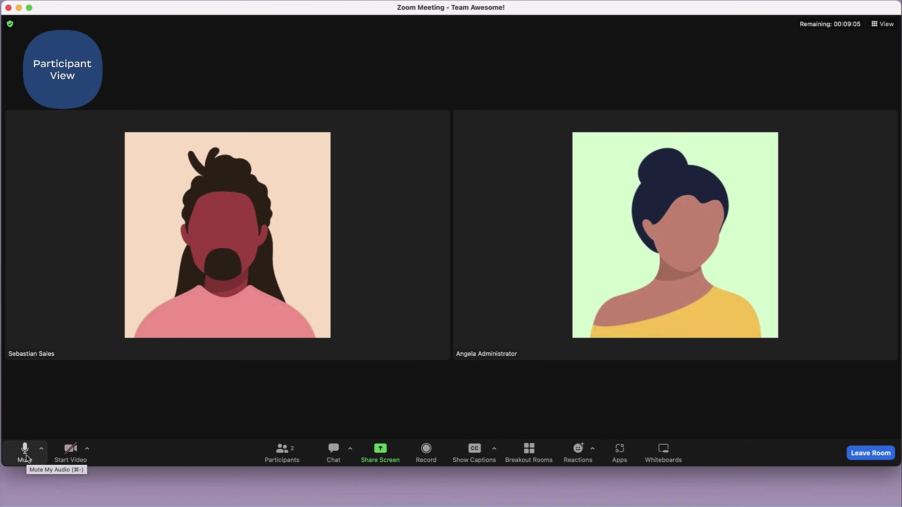
{"action": "left_click", "coordinate": [25, 455]}
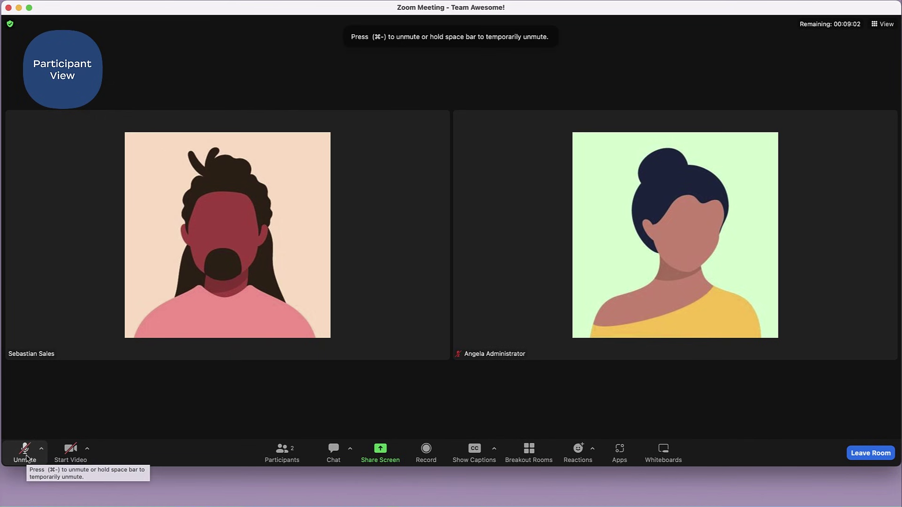
{"action": "left_click", "coordinate": [70, 454]}
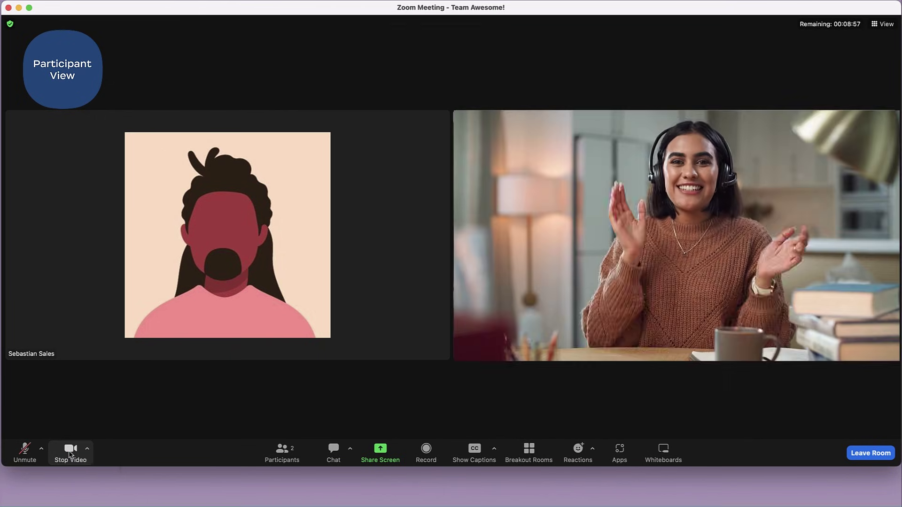
{"action": "left_click", "coordinate": [70, 453]}
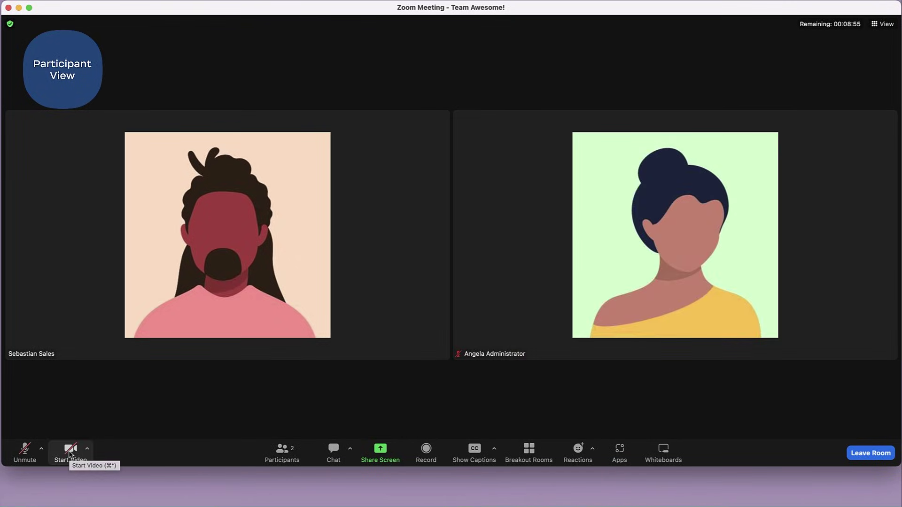
View the screen sharing sources, and open the first existing whiteboard in Collaborating mode with access kept after the meeting.
{"action": "left_click", "coordinate": [380, 452]}
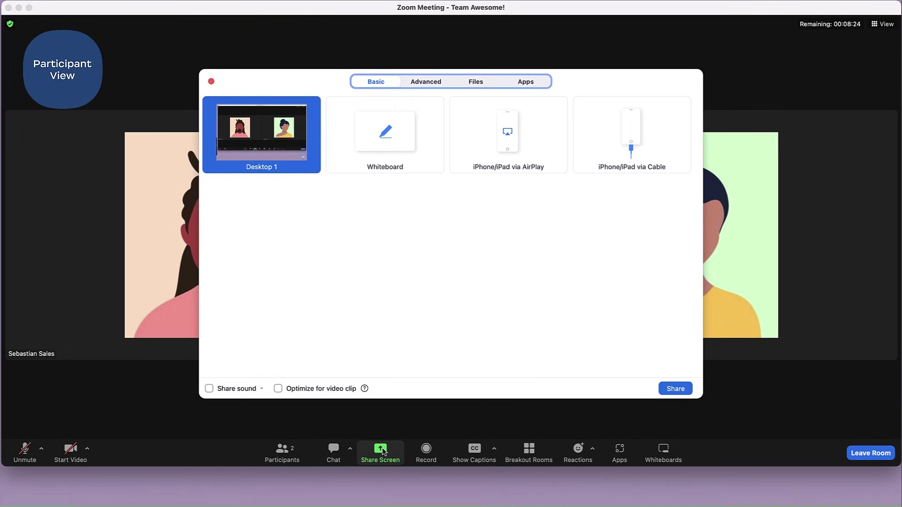
{"action": "left_click", "coordinate": [211, 82]}
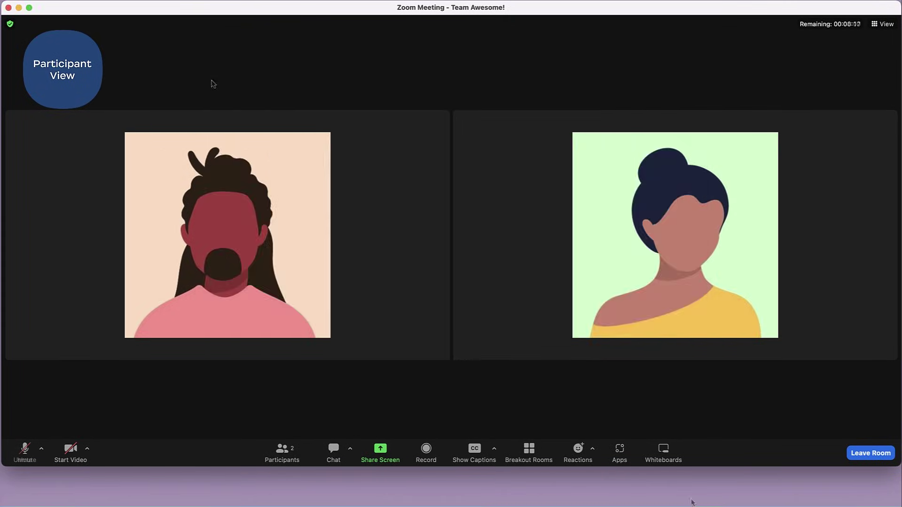
{"action": "left_click", "coordinate": [664, 453]}
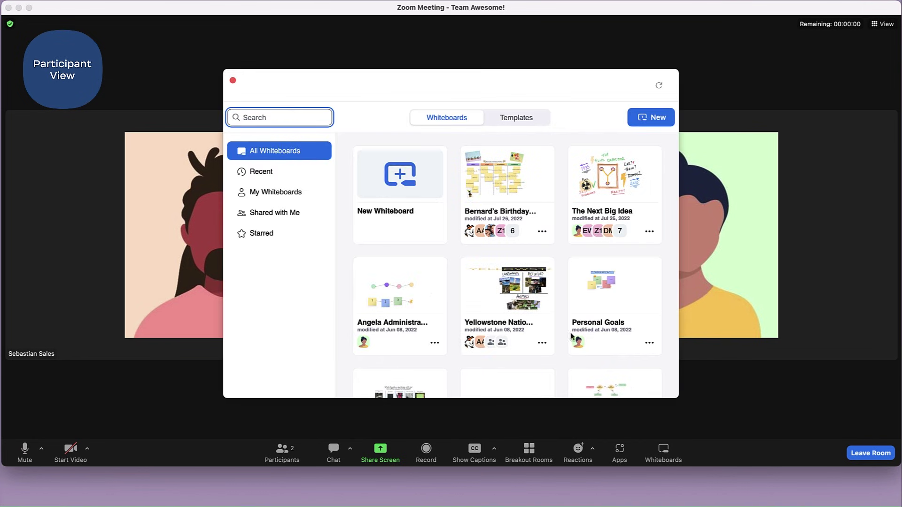
{"action": "left_click", "coordinate": [534, 227]}
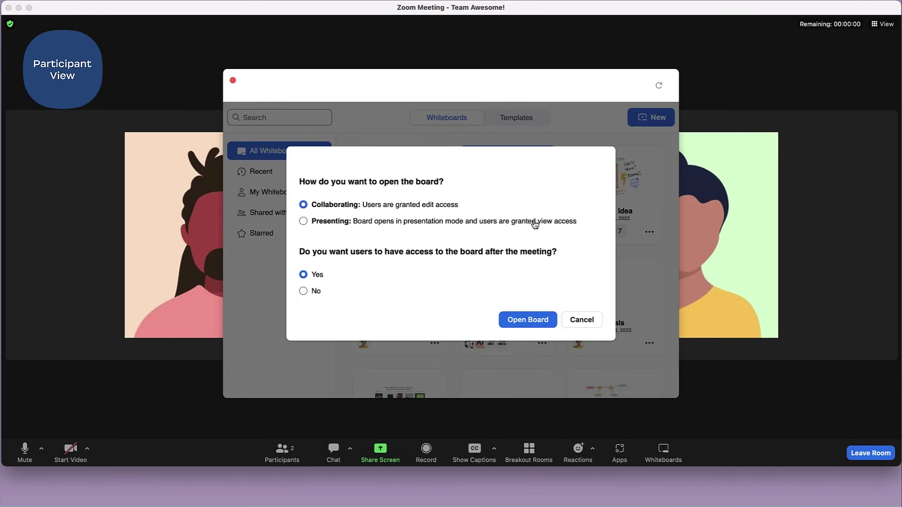
{"action": "left_click", "coordinate": [541, 320]}
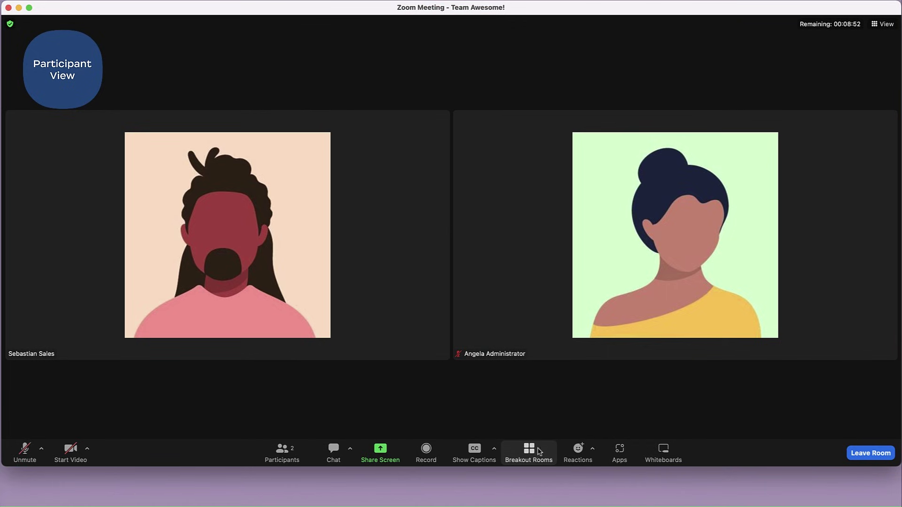
Send a heart reaction and send Everyone a chat message saying "Hi there" with the other participant's first name.
{"action": "left_click", "coordinate": [580, 452]}
{"action": "left_click", "coordinate": [558, 384]}
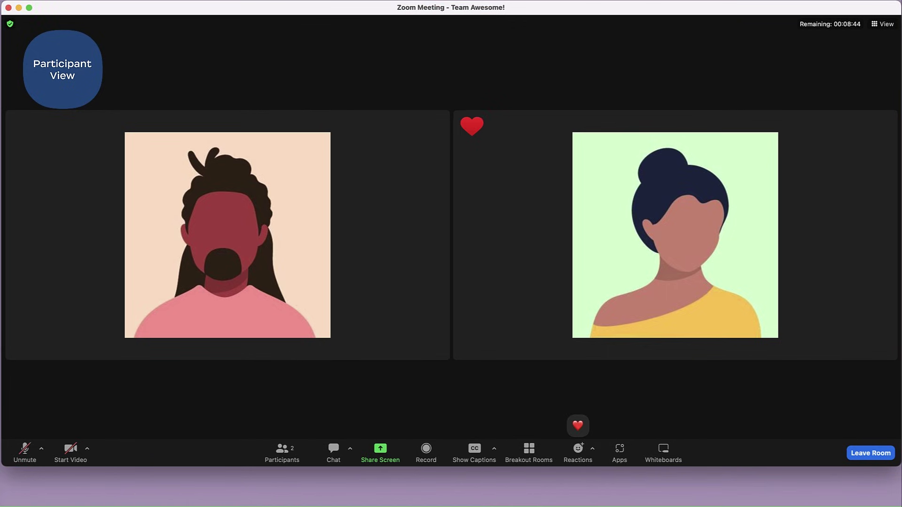
{"action": "left_click", "coordinate": [334, 451]}
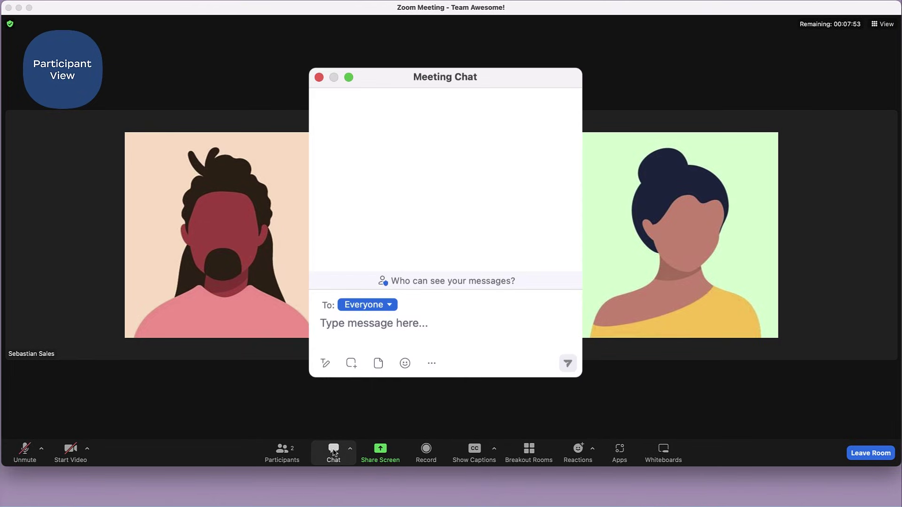
{"action": "type", "text": "H"}
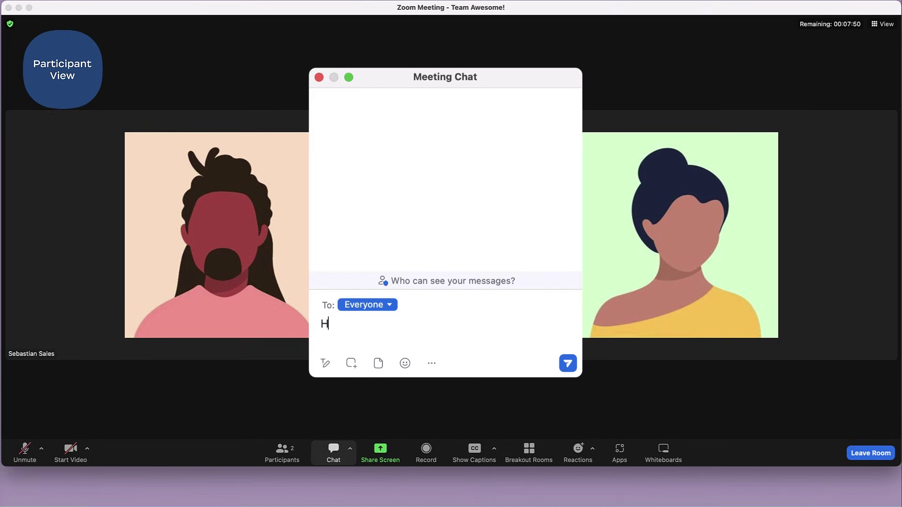
{"action": "type", "text": "i there Sebastian!"}
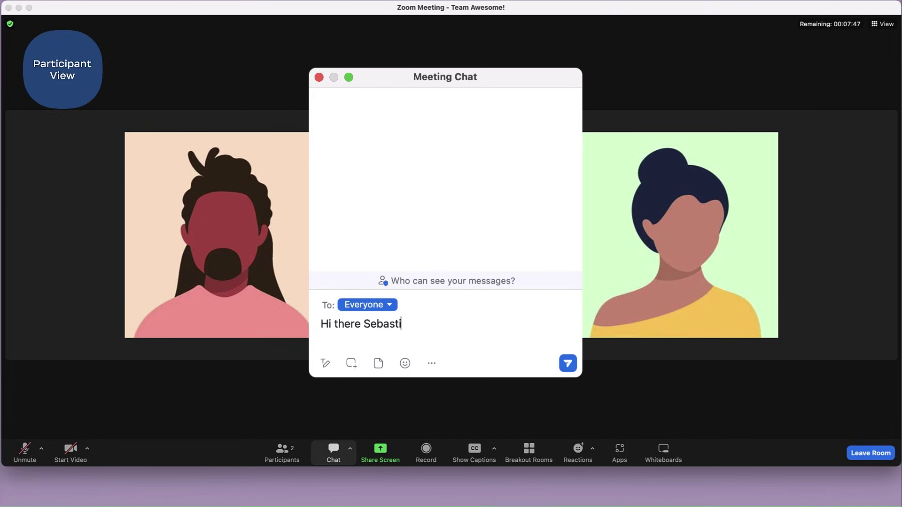
{"action": "key", "text": "Return"}
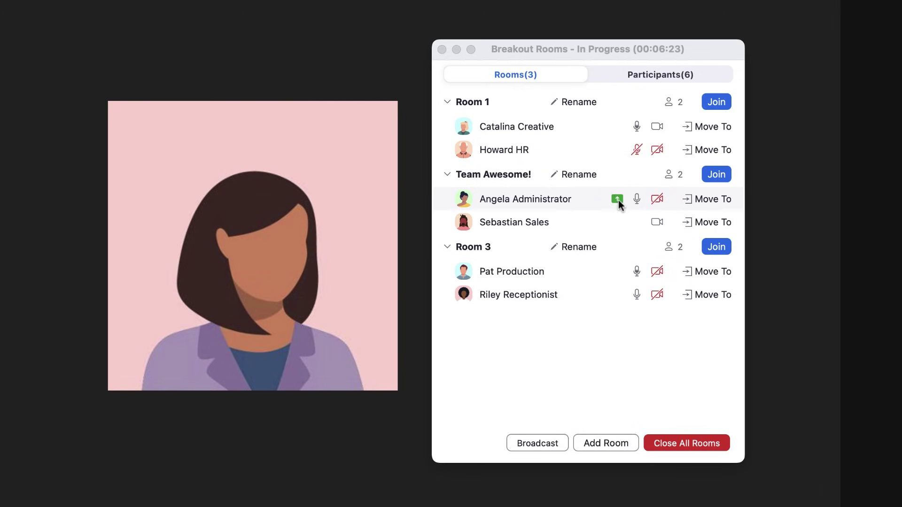
As host, move Team Awesome!'s first participant to Room 3 and choose to join the Team Awesome! room.
{"action": "left_click", "coordinate": [697, 201]}
{"action": "left_click", "coordinate": [769, 198]}
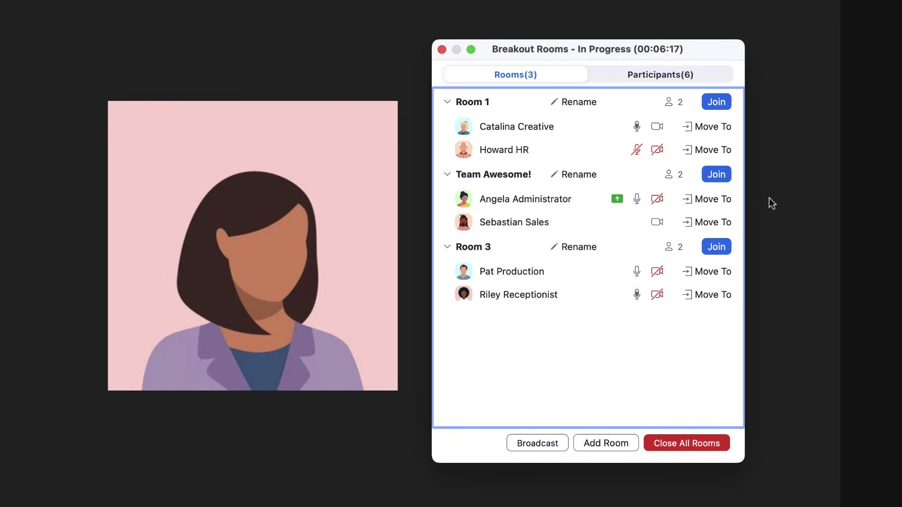
{"action": "left_click", "coordinate": [724, 177]}
{"action": "left_click", "coordinate": [845, 201]}
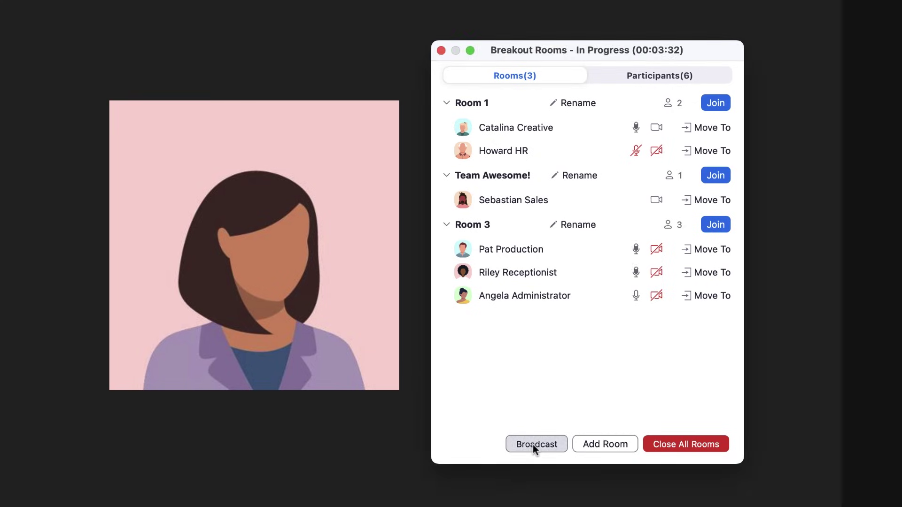
Broadcast the message "5 more minutes!" to all breakout rooms.
{"action": "left_click", "coordinate": [535, 444]}
{"action": "left_click", "coordinate": [540, 394]}
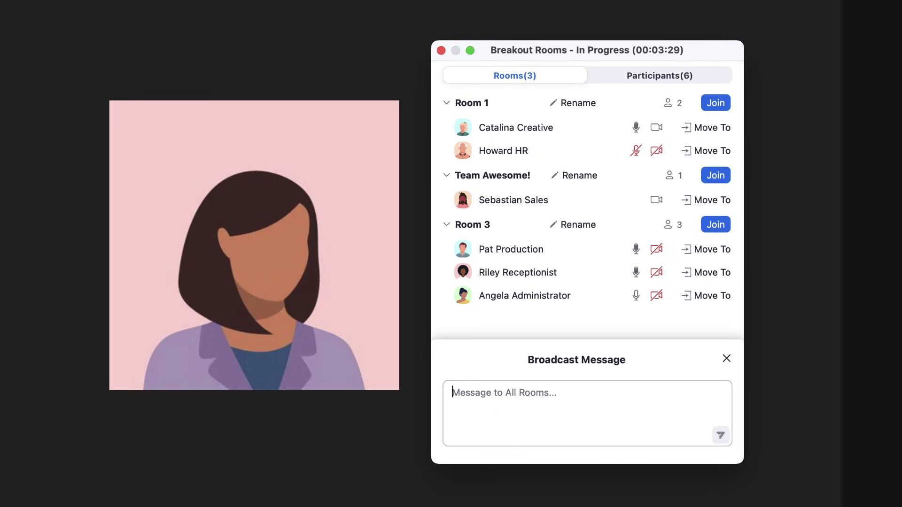
{"action": "type", "text": "5 more minutes!"}
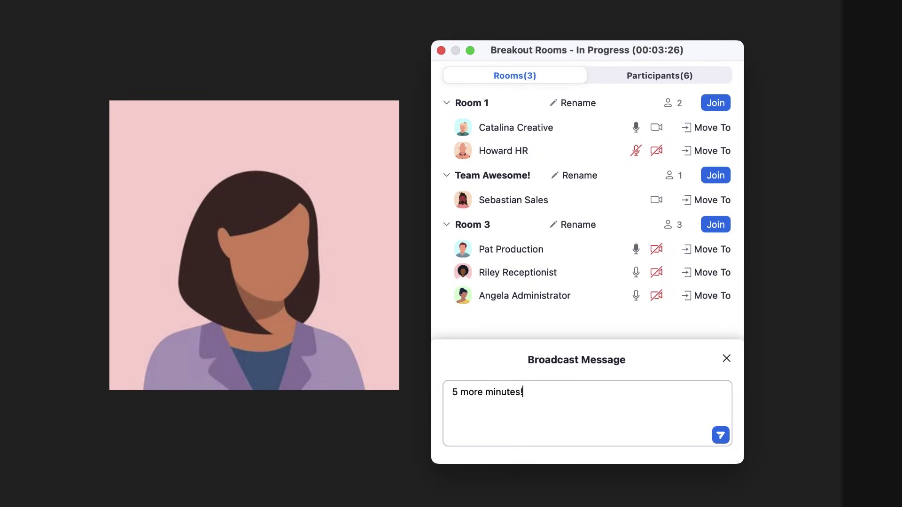
{"action": "left_click", "coordinate": [721, 435]}
Start a voice broadcast to all breakout rooms and stop it again.
{"action": "left_click", "coordinate": [517, 443]}
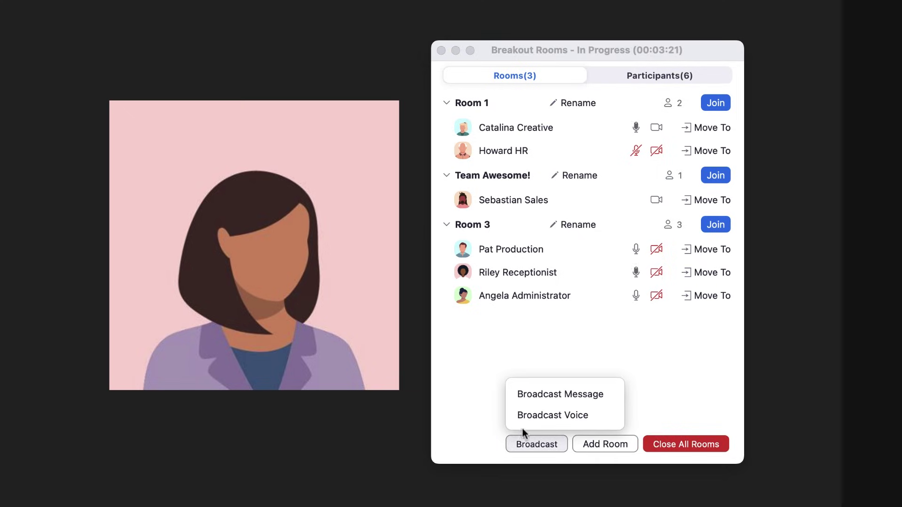
{"action": "left_click", "coordinate": [528, 417]}
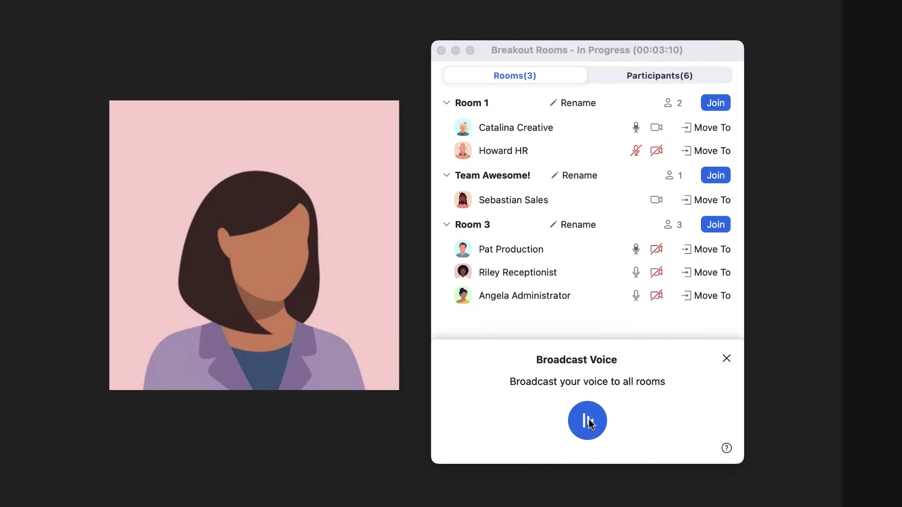
{"action": "left_click", "coordinate": [588, 421]}
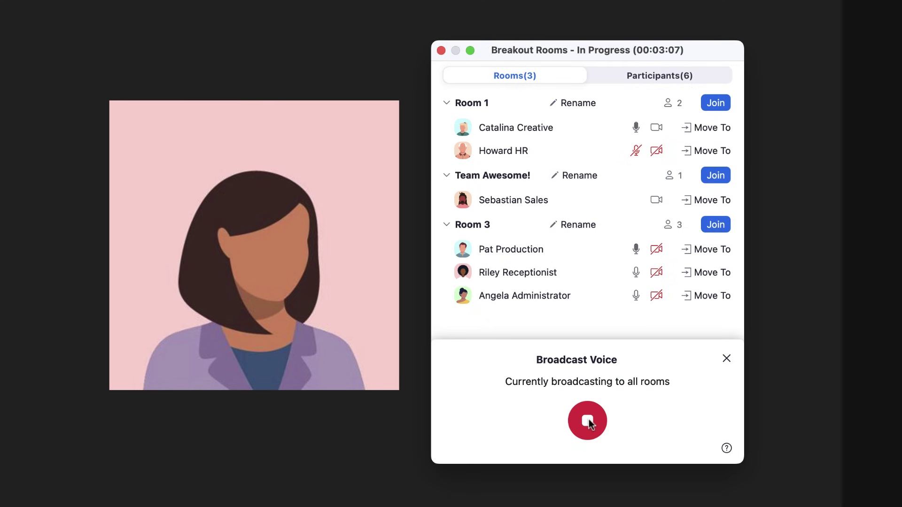
{"action": "left_click", "coordinate": [589, 419]}
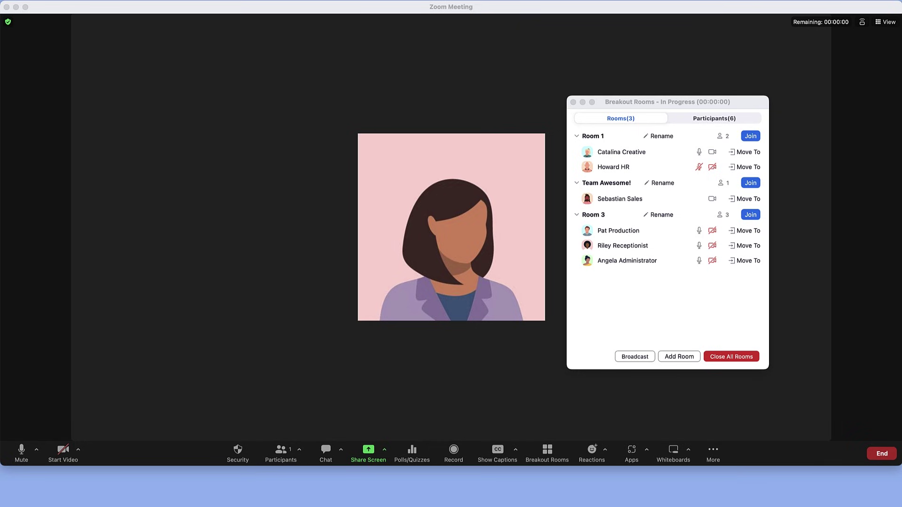
Share the Google Chrome window with the Kingdoms of Earth presentation, with sharing to breakout rooms enabled.
{"action": "left_click", "coordinate": [369, 452]}
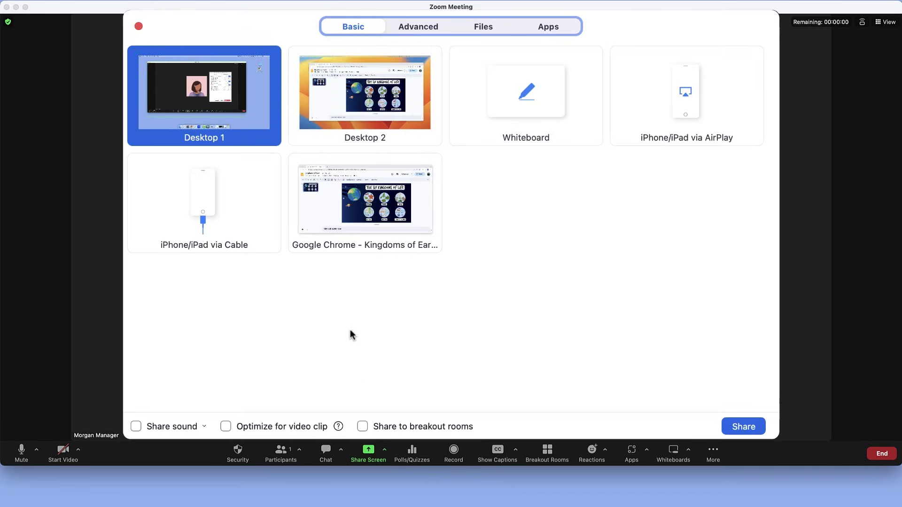
{"action": "left_click", "coordinate": [359, 222]}
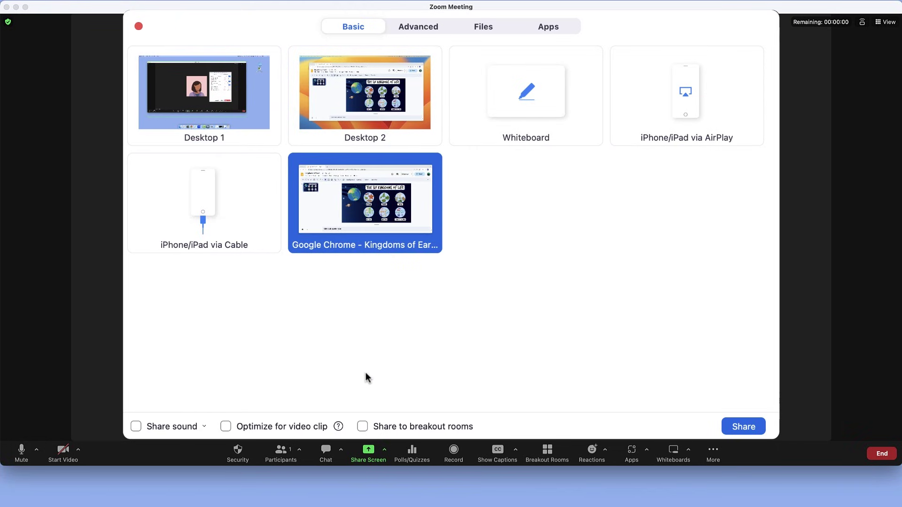
{"action": "left_click", "coordinate": [362, 427]}
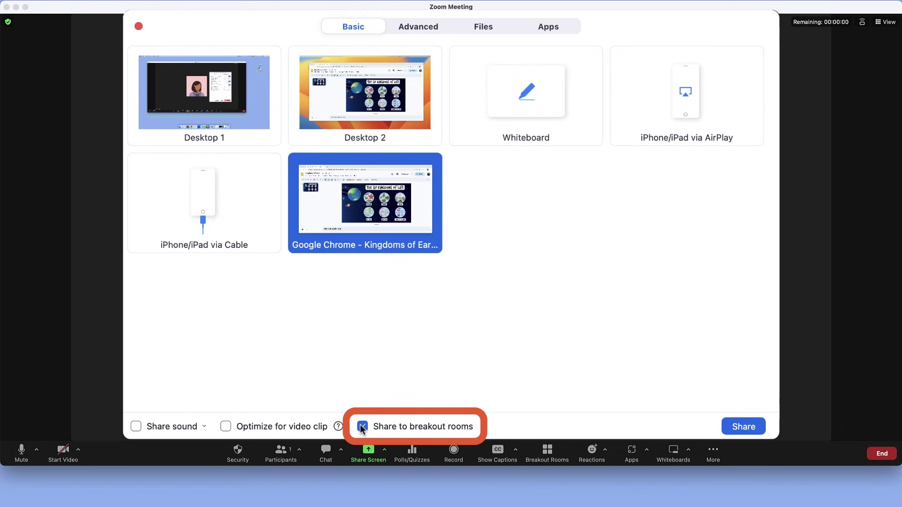
{"action": "left_click", "coordinate": [740, 428]}
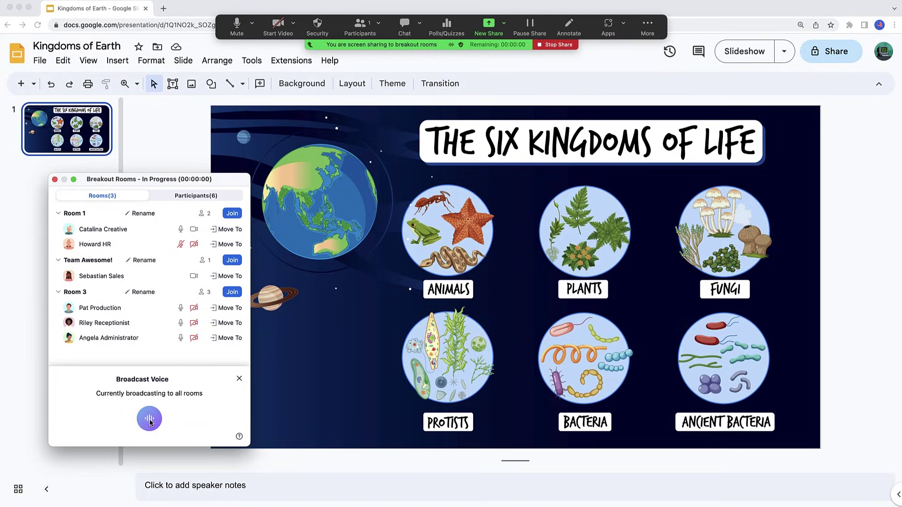
Stop the voice broadcast to all rooms and end the screen share.
{"action": "left_click", "coordinate": [149, 420]}
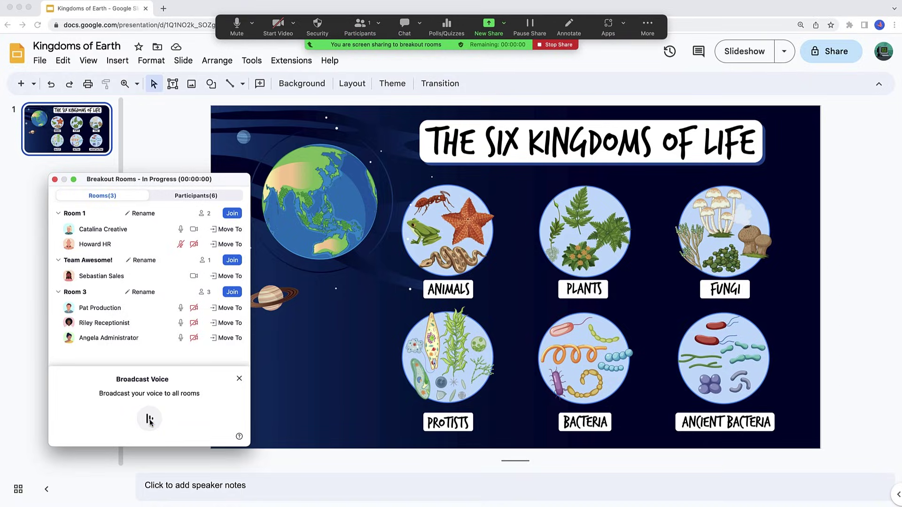
{"action": "left_click", "coordinate": [149, 419]}
{"action": "left_click", "coordinate": [557, 52]}
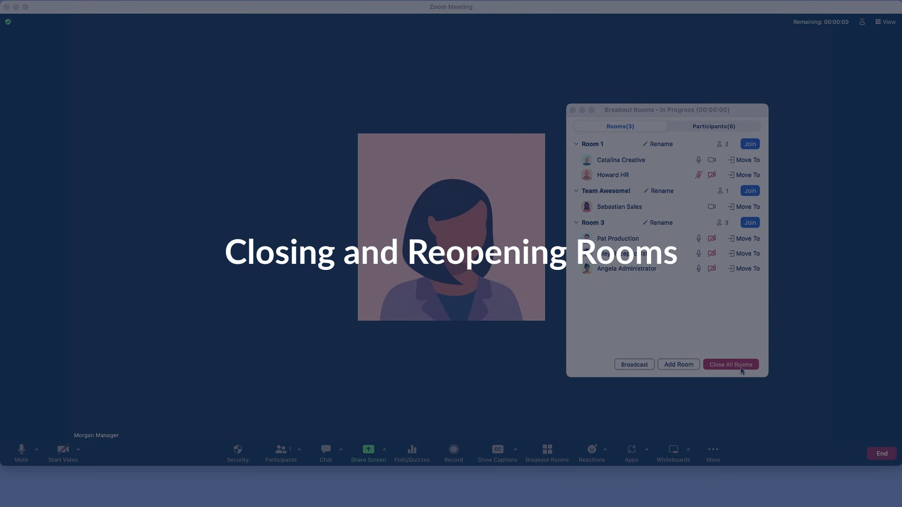
Close all breakout rooms, and in the dialog for the expired 10-minute timer choose to keep the breakout rooms open.
{"action": "left_click", "coordinate": [741, 368]}
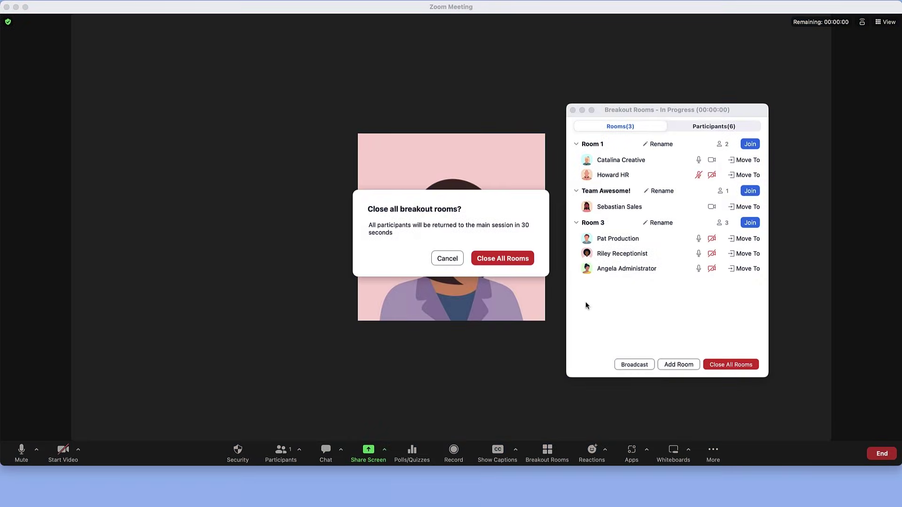
{"action": "left_click", "coordinate": [512, 262]}
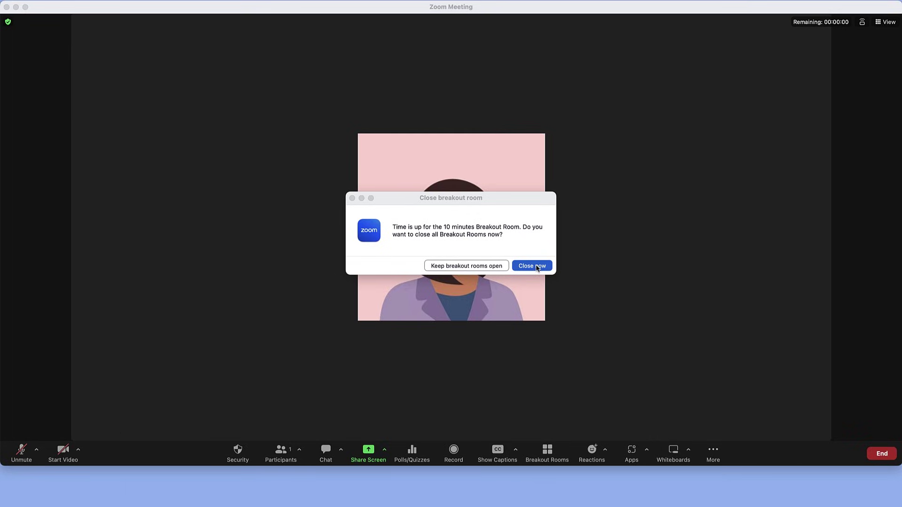
{"action": "left_click", "coordinate": [474, 266]}
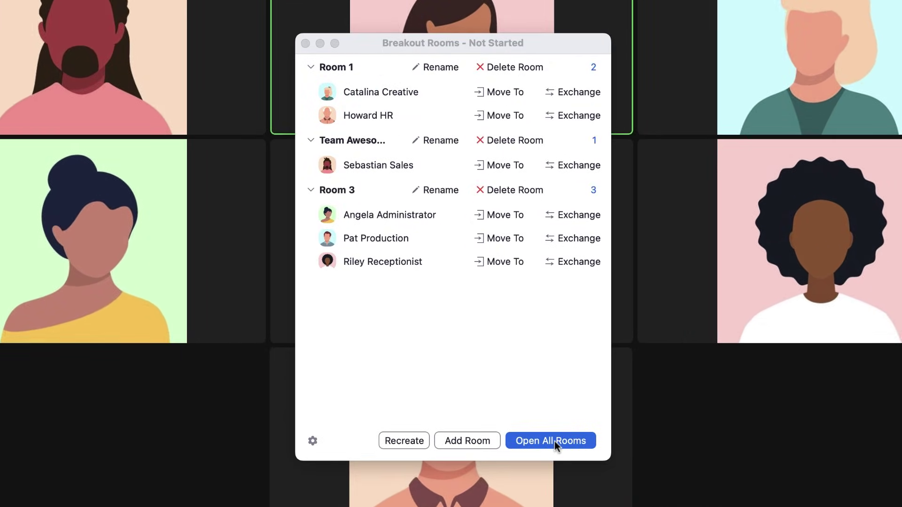
Recreate the session as 2 breakout rooms with participants assigned manually.
{"action": "left_click", "coordinate": [413, 441]}
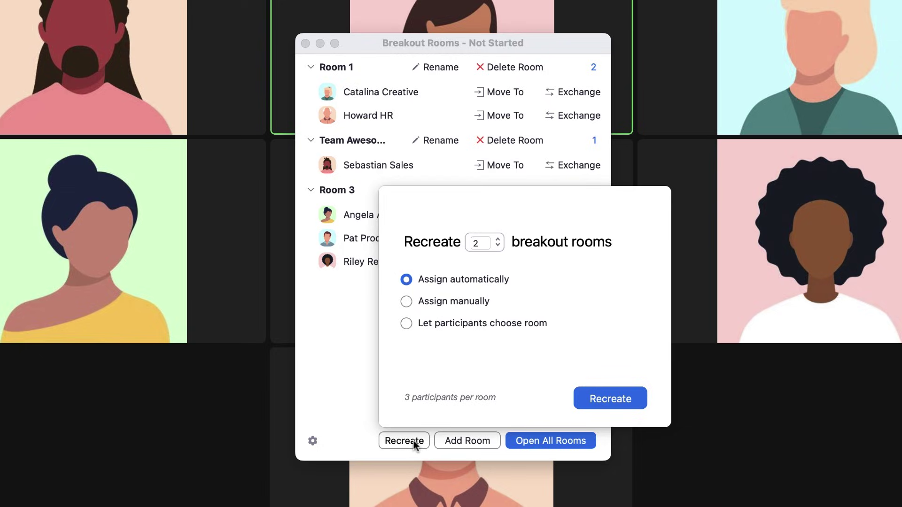
{"action": "left_click", "coordinate": [406, 302]}
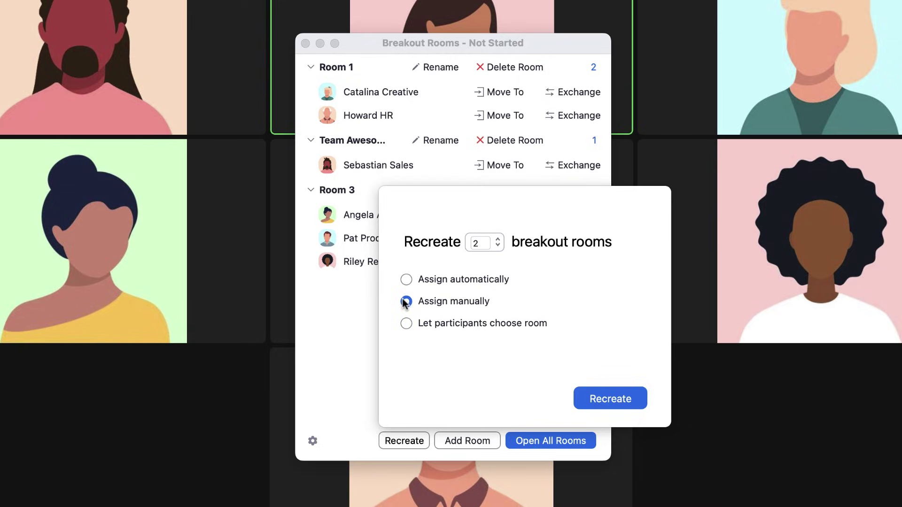
{"action": "left_click", "coordinate": [584, 398]}
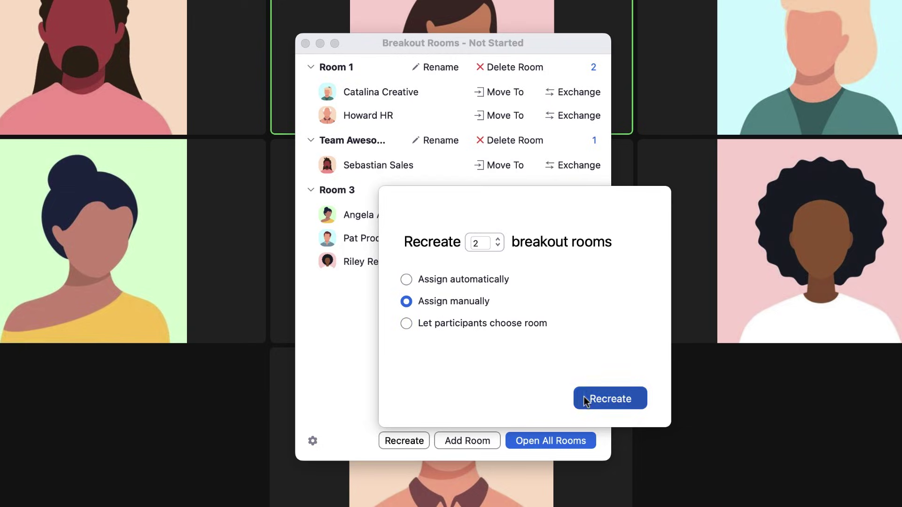